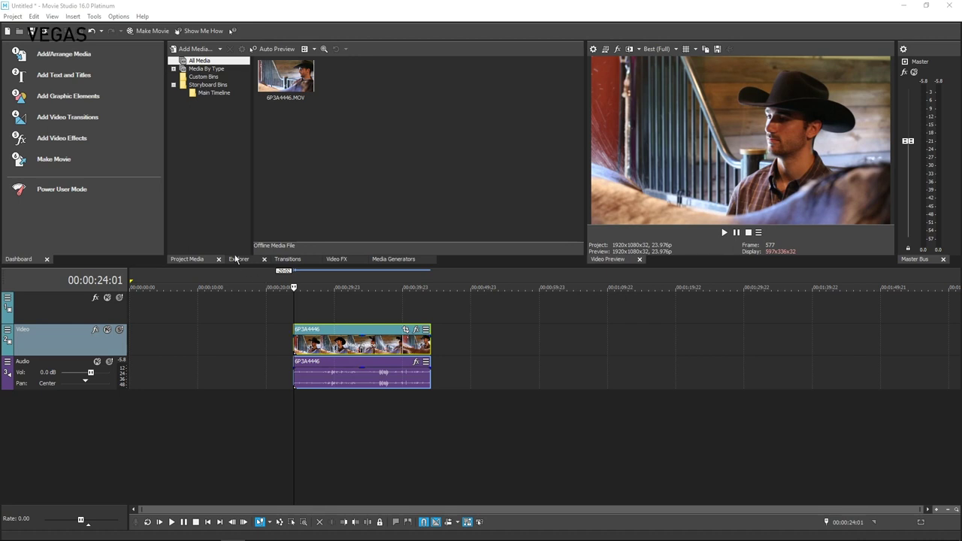
Apply Bézier Masking to the cowboy clip and shrink Mask 1's rectangle to 0.127 by 0.287 over his face.
left_click(339, 261)
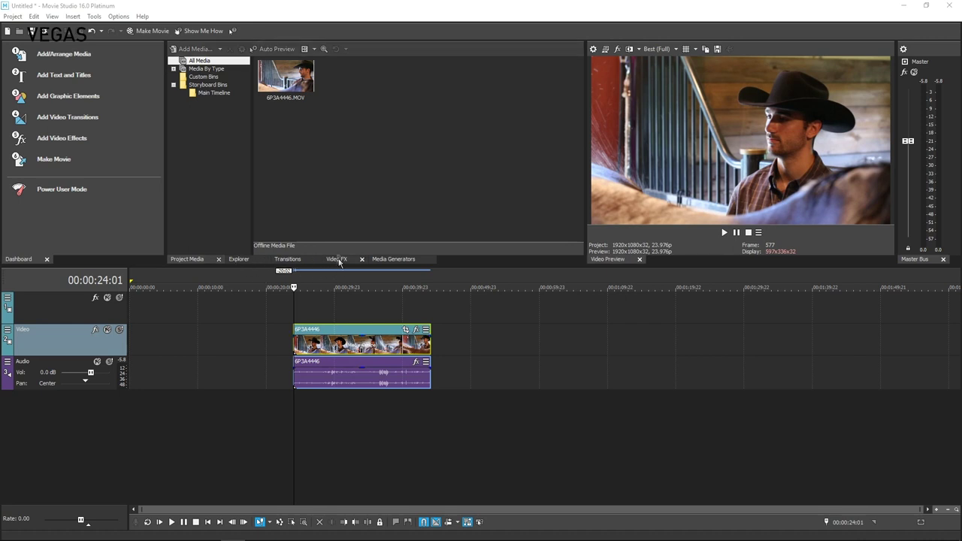
left_click_drag(197, 136, 353, 346)
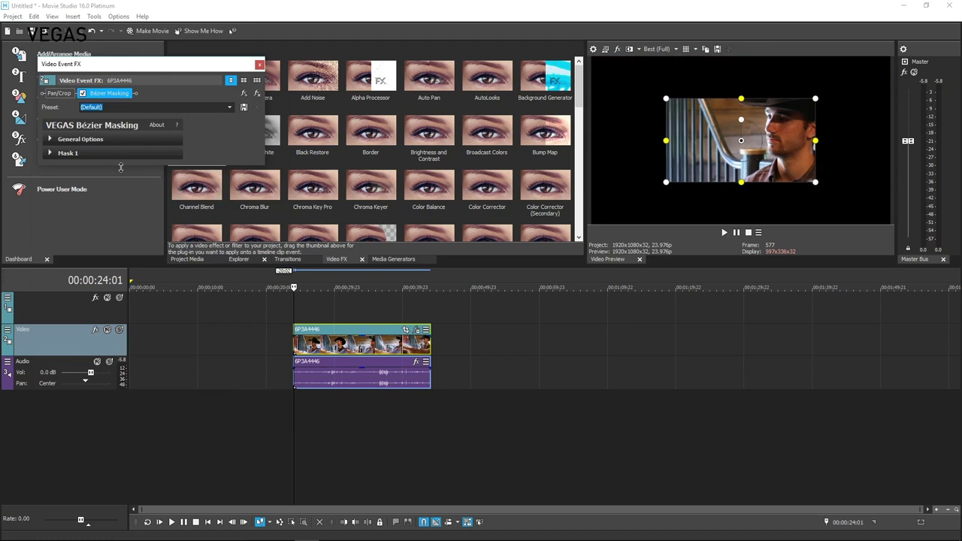
left_click_drag(121, 167, 130, 430)
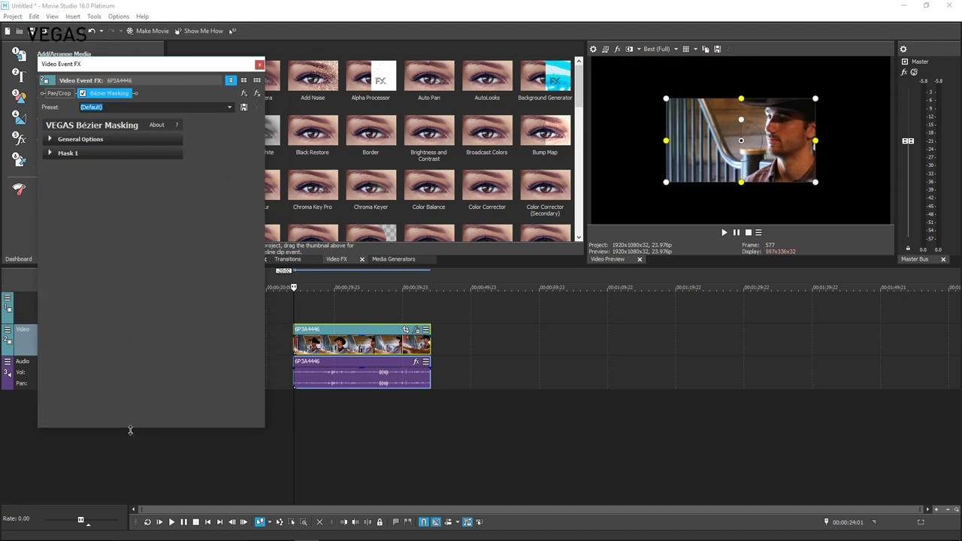
left_click(51, 154)
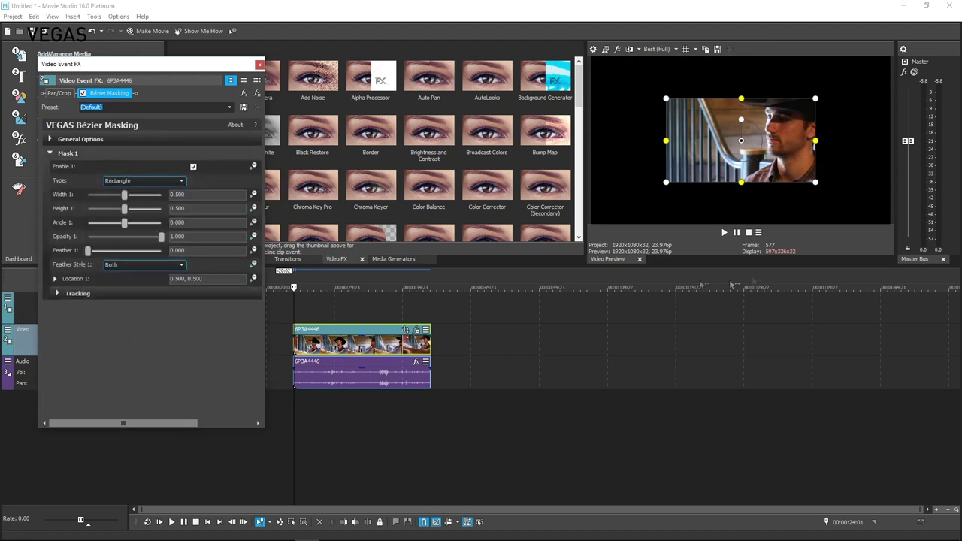
left_click(666, 140)
left_click_drag(666, 140, 779, 140)
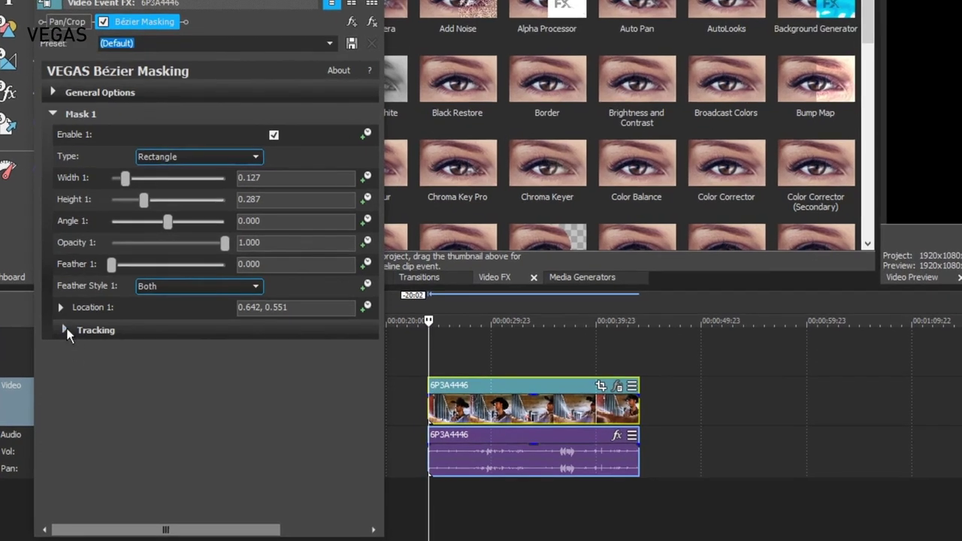
Set Mask 1's tracking mode to Location and track the face through 00:00:08:09.
left_click(65, 330)
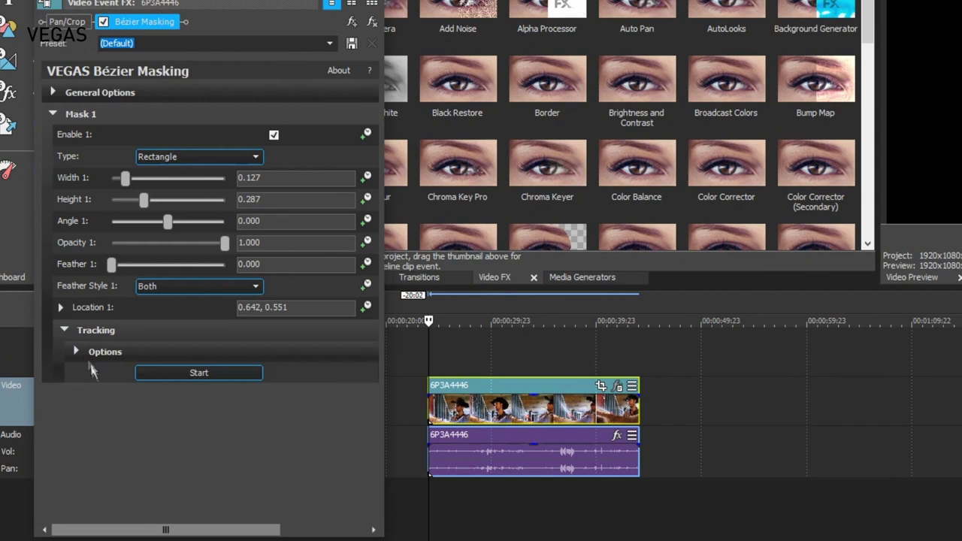
left_click(76, 352)
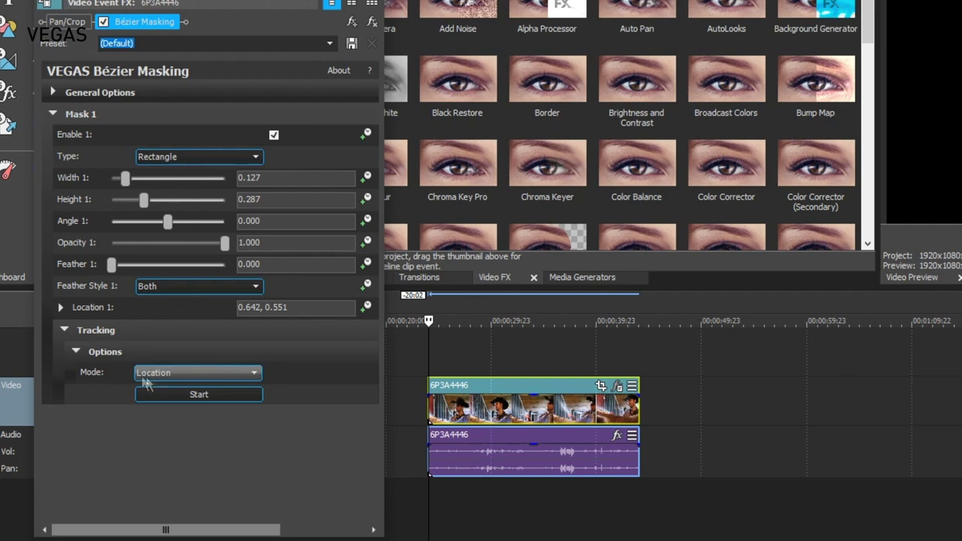
left_click(253, 372)
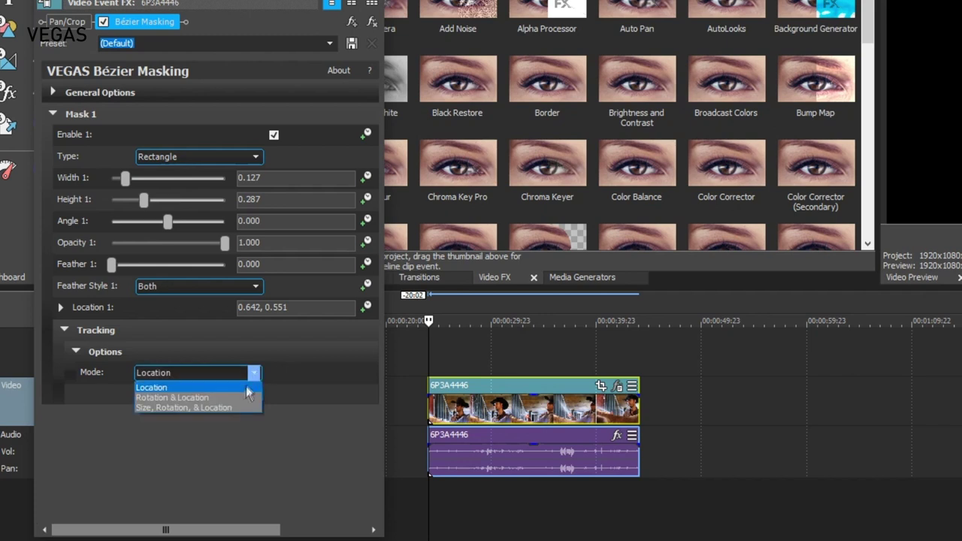
left_click(152, 390)
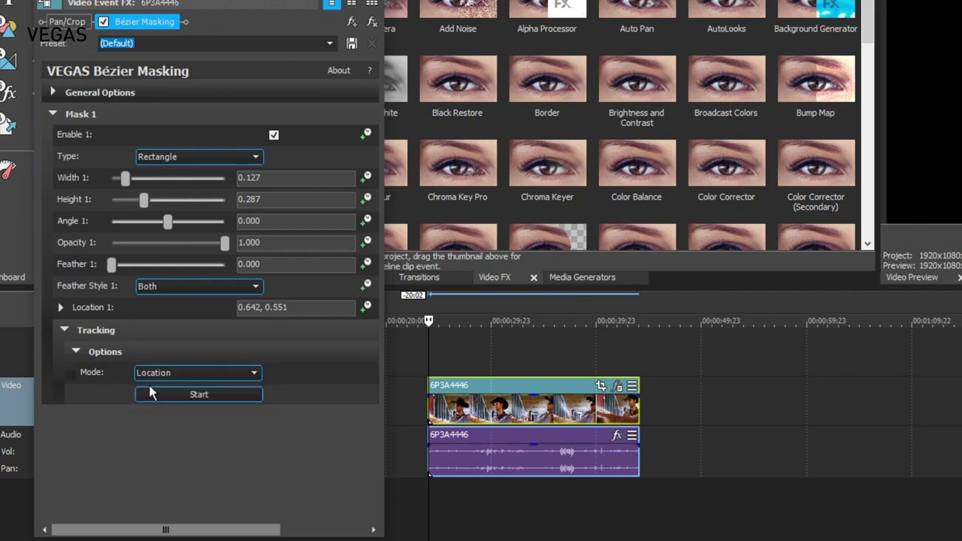
left_click(191, 392)
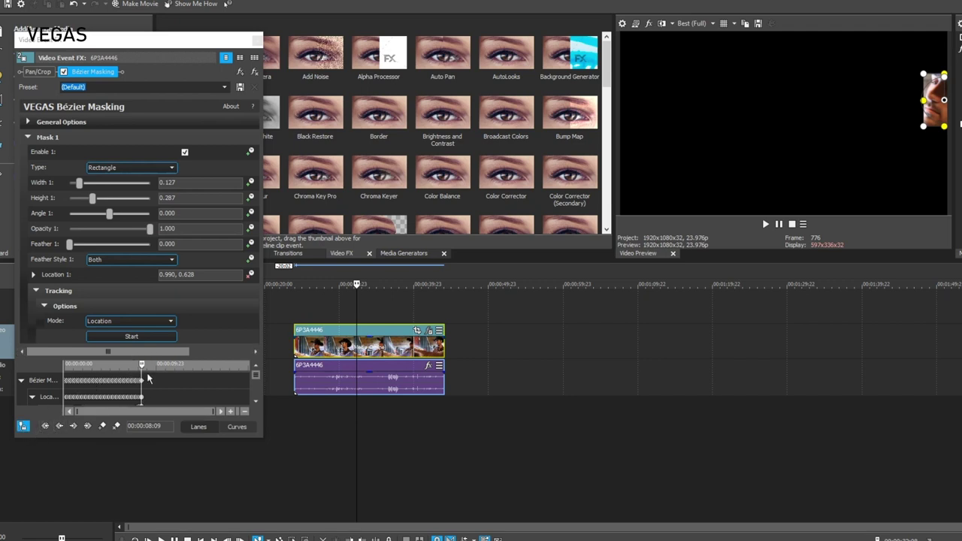
At 00:00:09:11, drag the drifted mask back onto the face and re-track it to 00:00:19:23.
left_click_drag(143, 367, 155, 372)
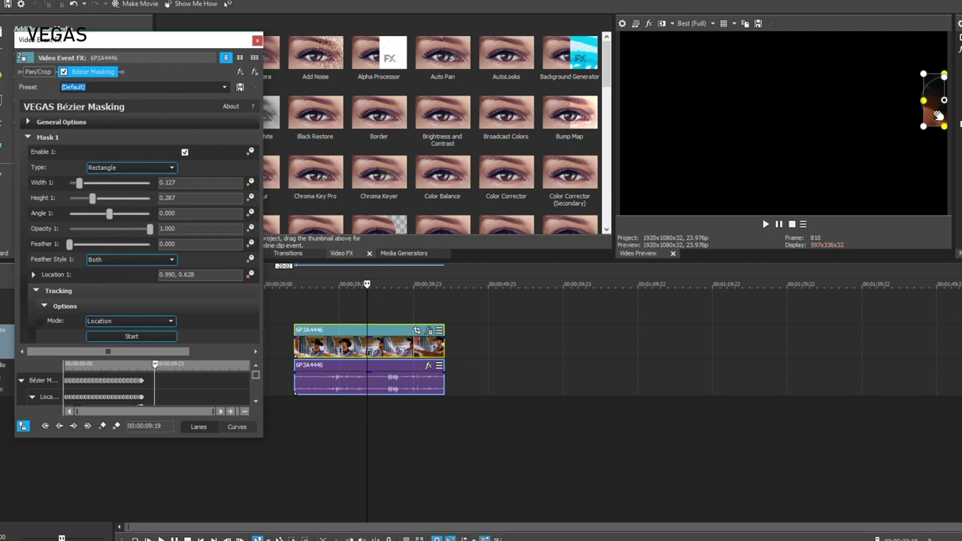
left_click_drag(939, 113, 900, 117)
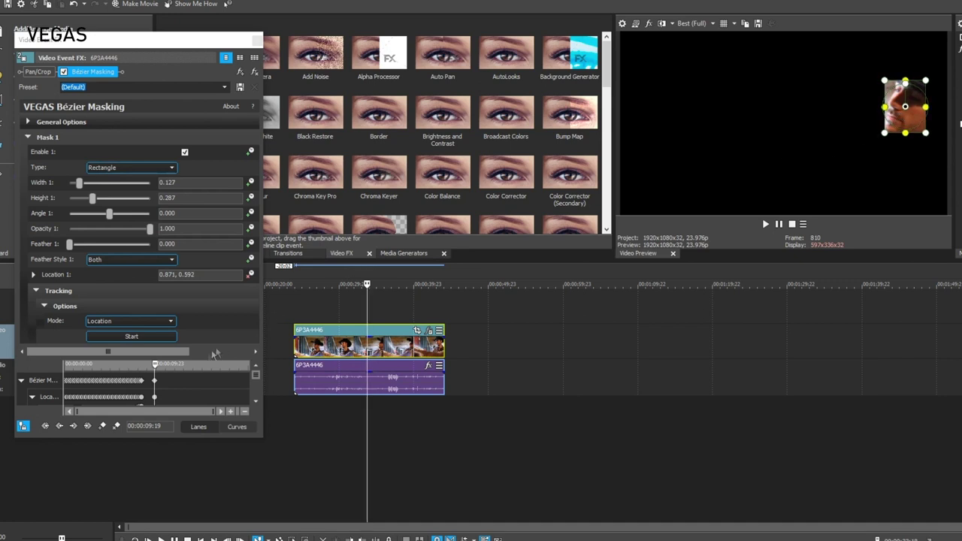
left_click(135, 339)
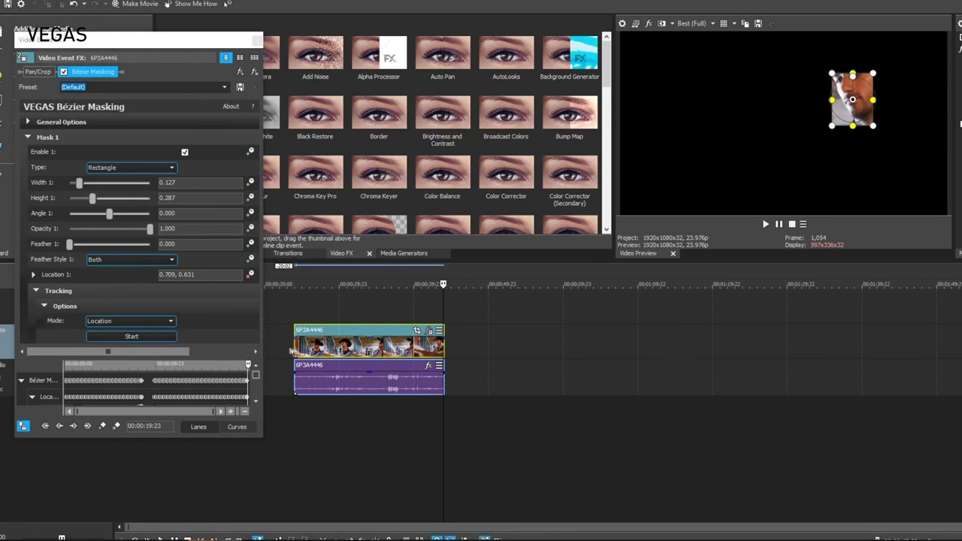
left_click(298, 346)
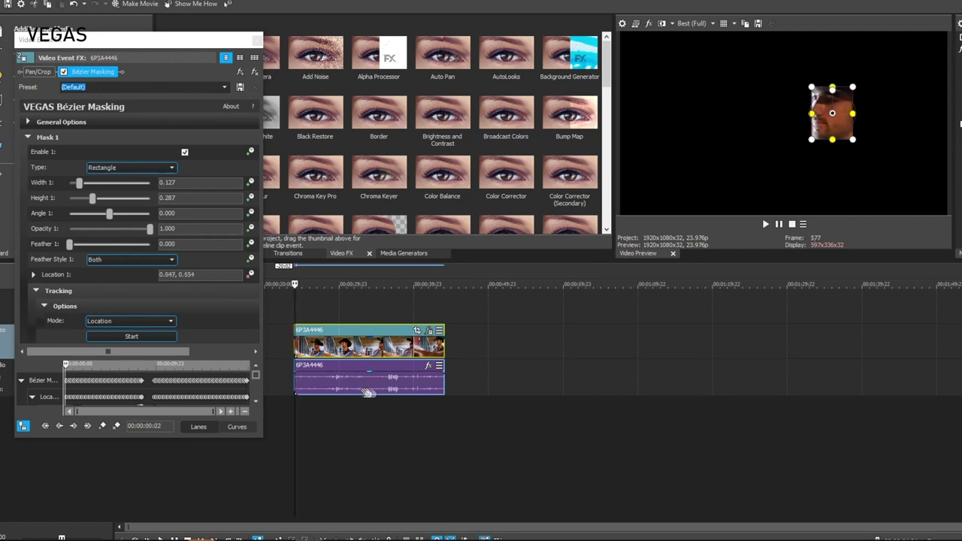
left_click(766, 223)
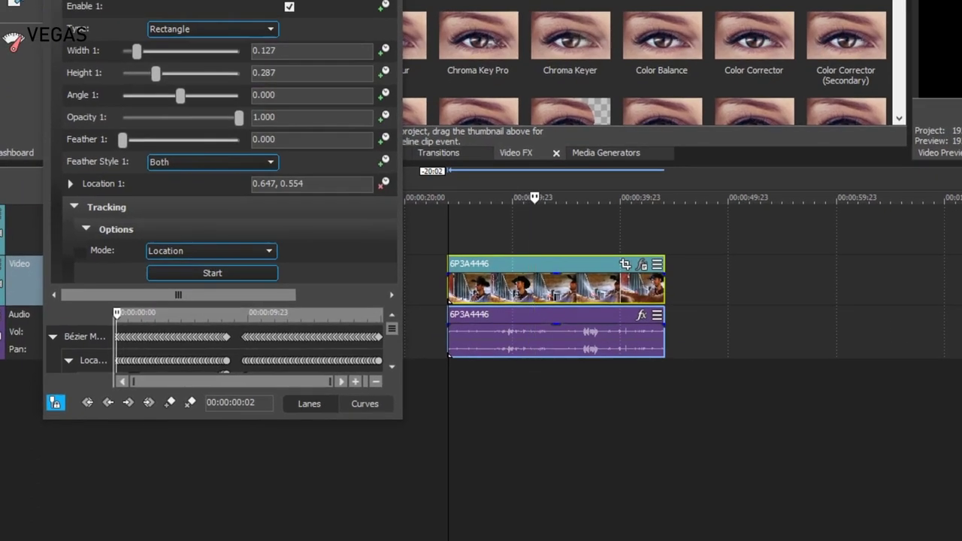
key("space")
left_click(380, 338)
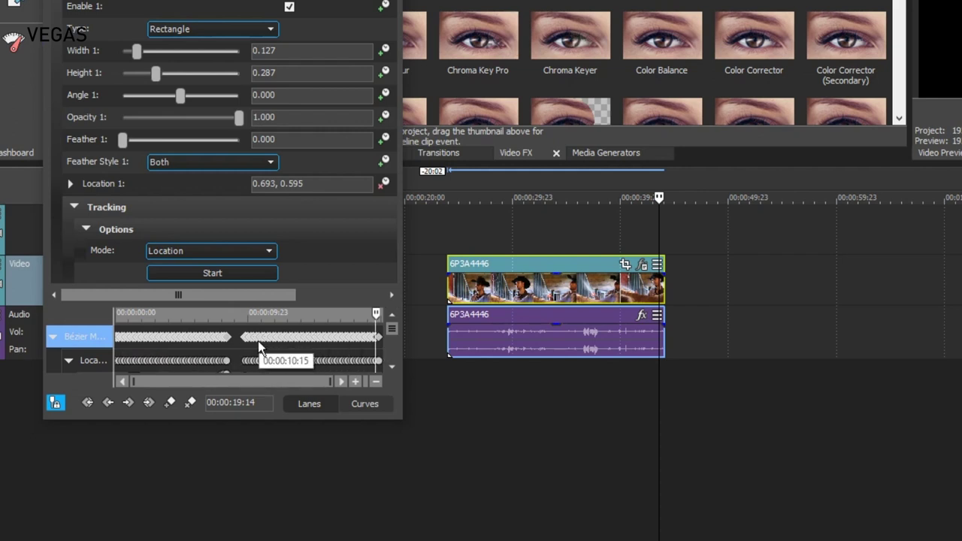
left_click(257, 340)
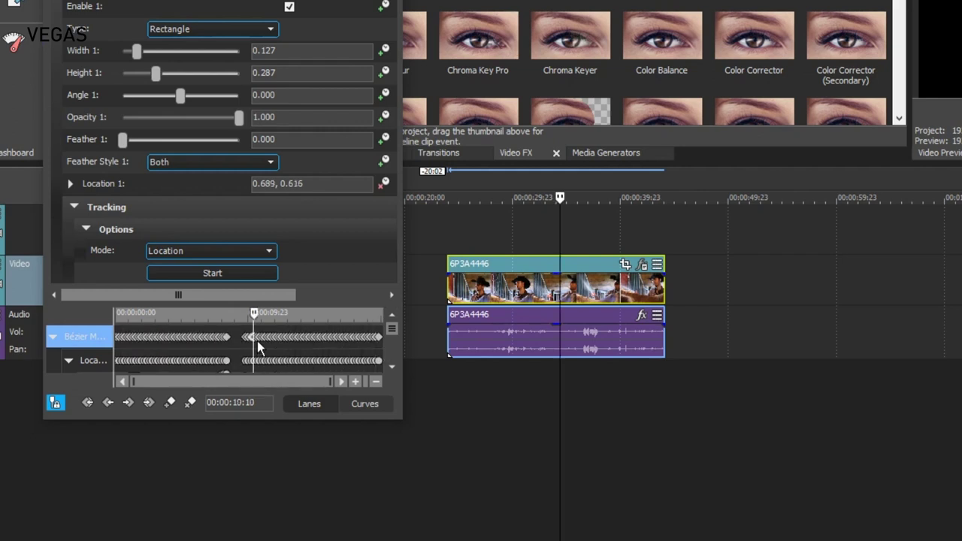
left_click(297, 337)
left_click(201, 337)
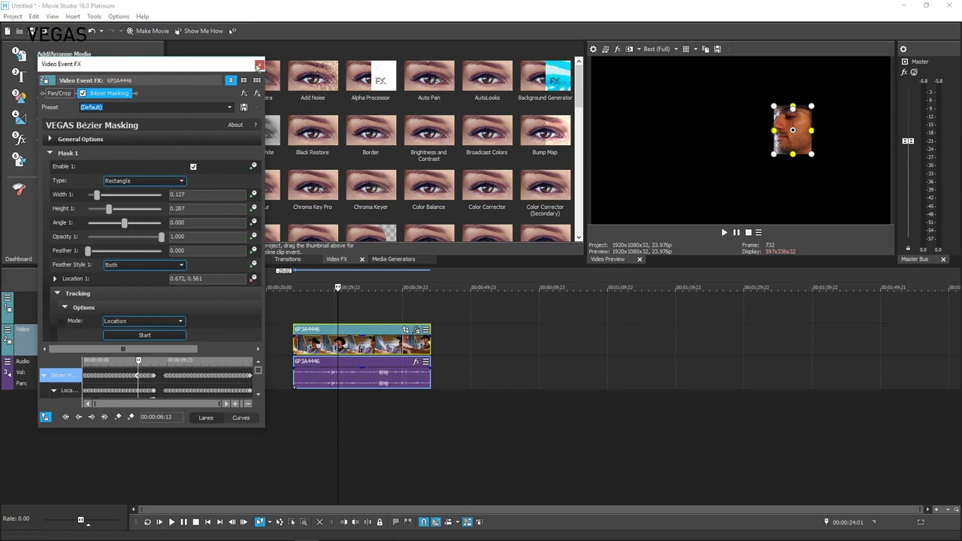
Close the Bézier Masking window and scrub the clip to preview the tracked face on black.
left_click(260, 64)
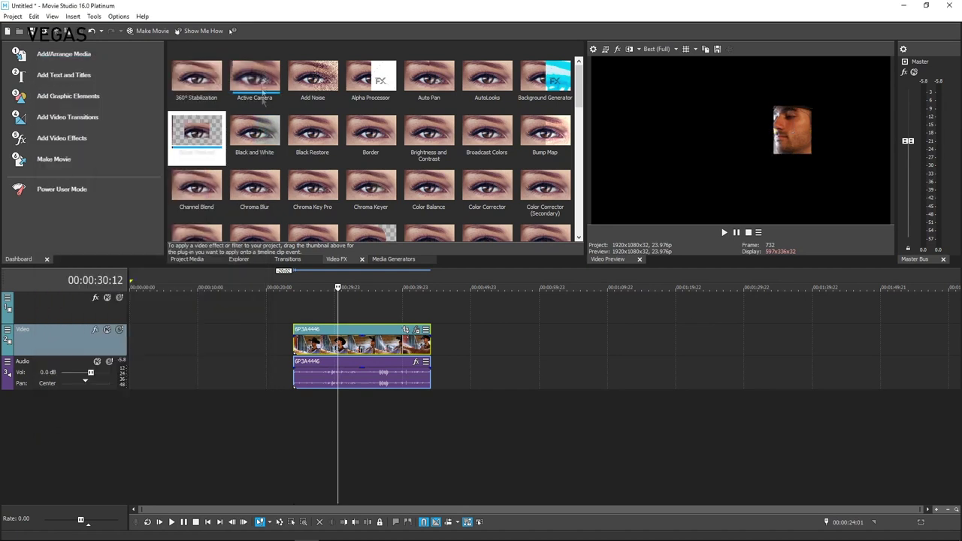
left_click(296, 346)
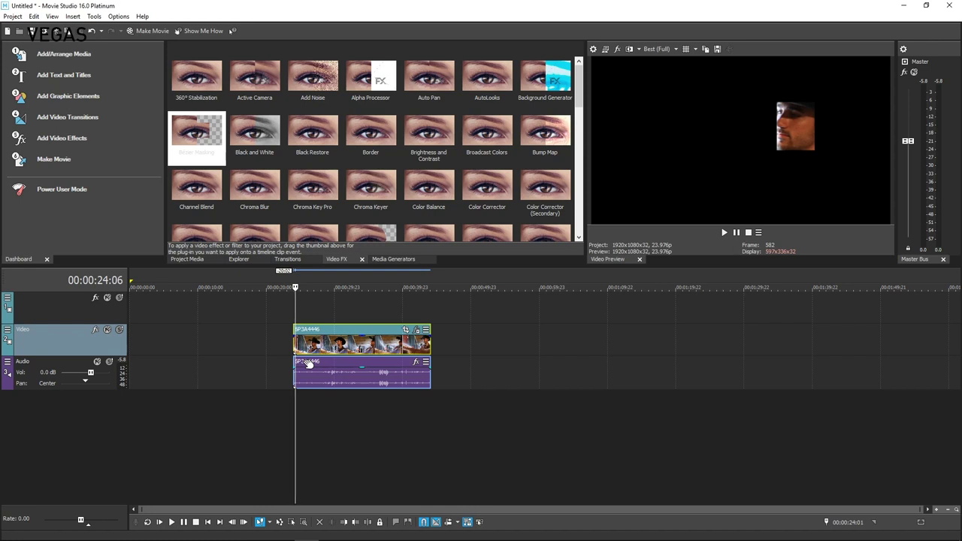
left_click(316, 346)
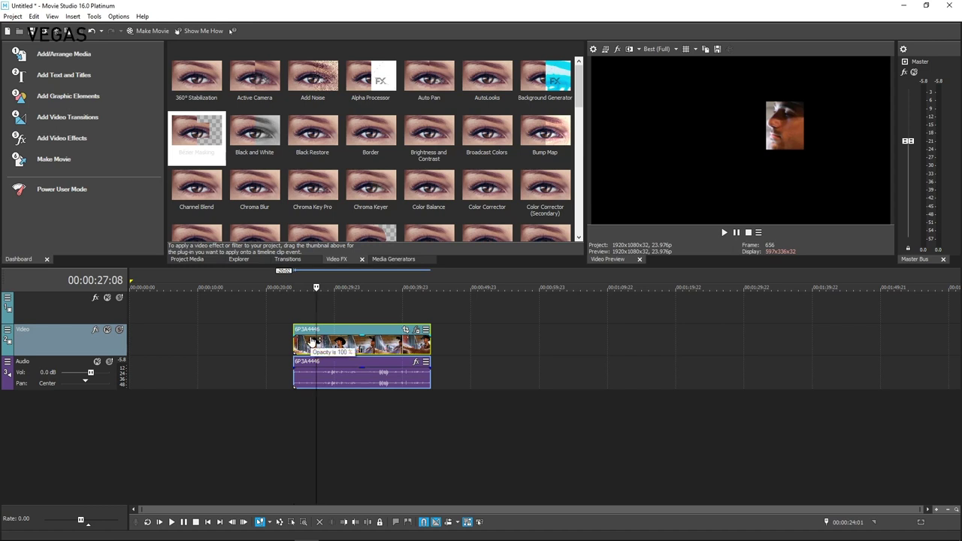
Add a text title tied to the face motion track via Tools > Extensions, keeping default offsets.
left_click(94, 15)
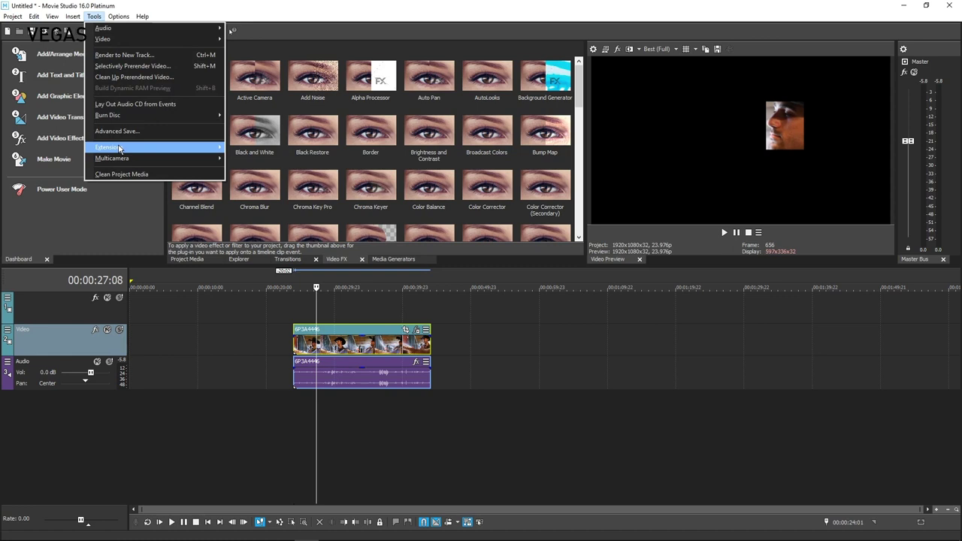
mouse_move(120, 148)
left_click(263, 153)
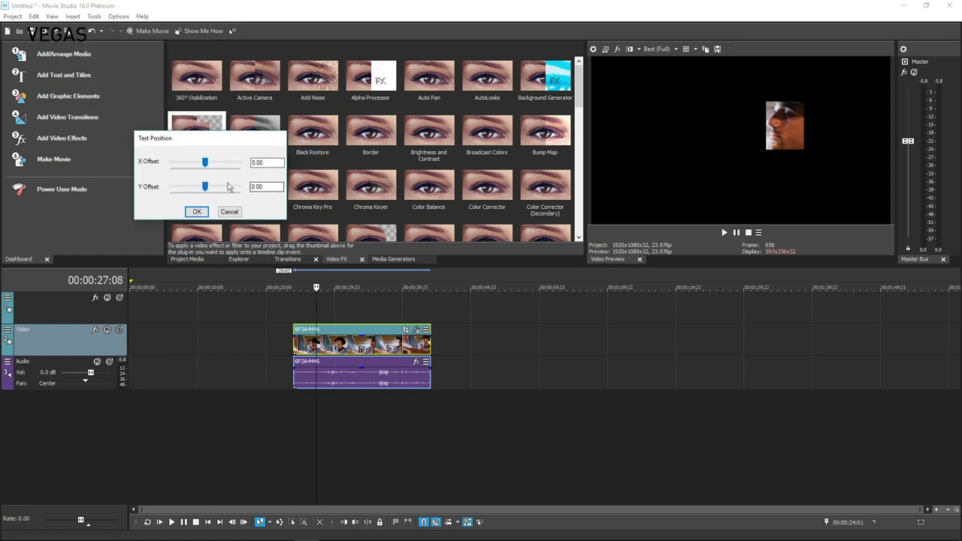
left_click(198, 212)
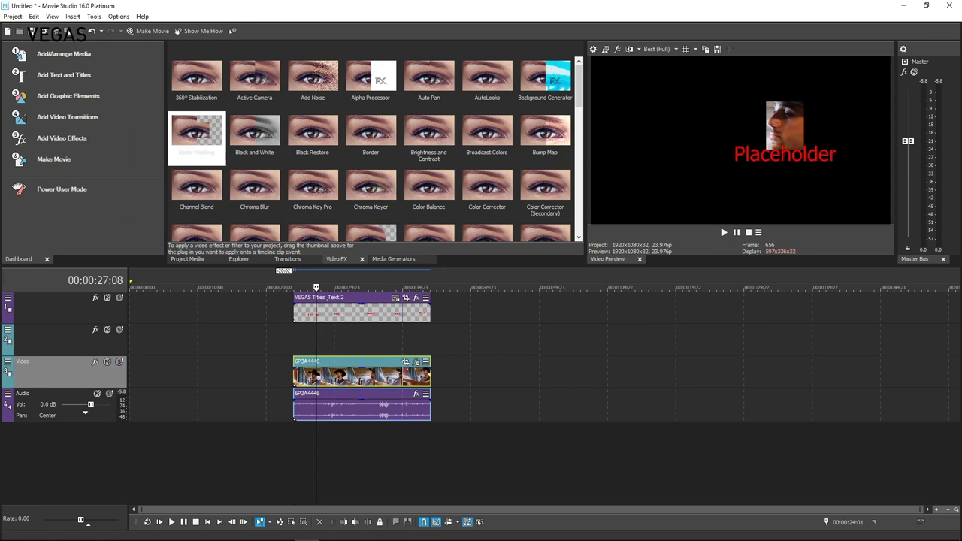
Replace the title's Placeholder text with 'My text' and play it back from the start.
left_click(396, 299)
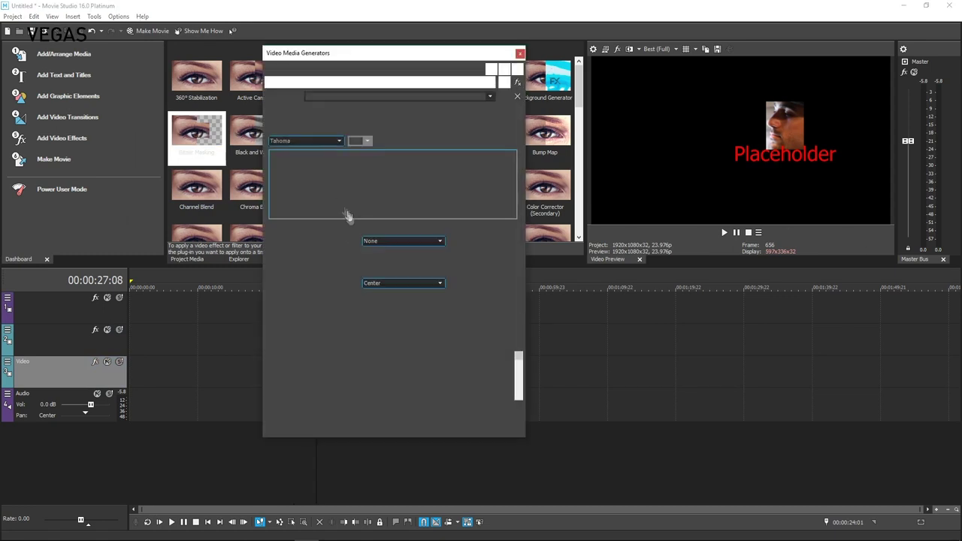
double_click(303, 161)
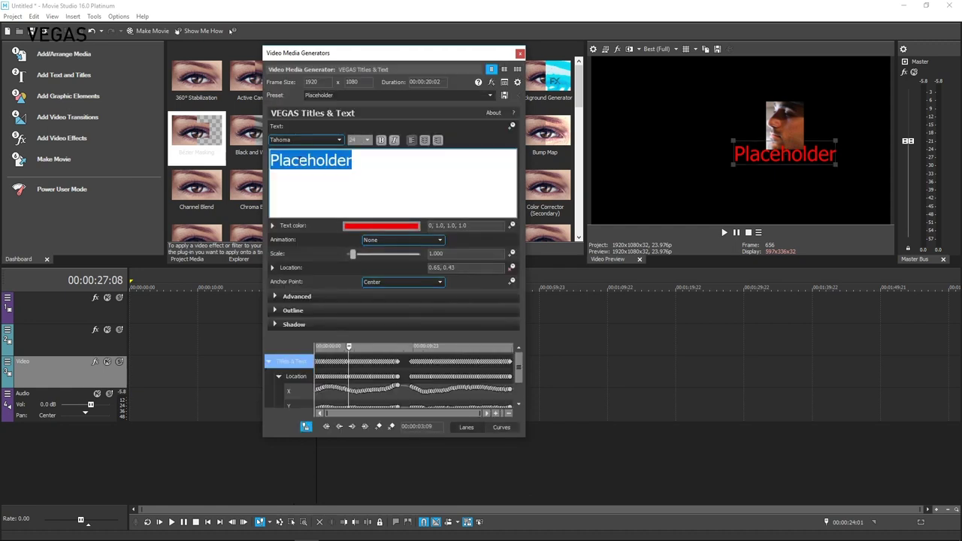
type("My text")
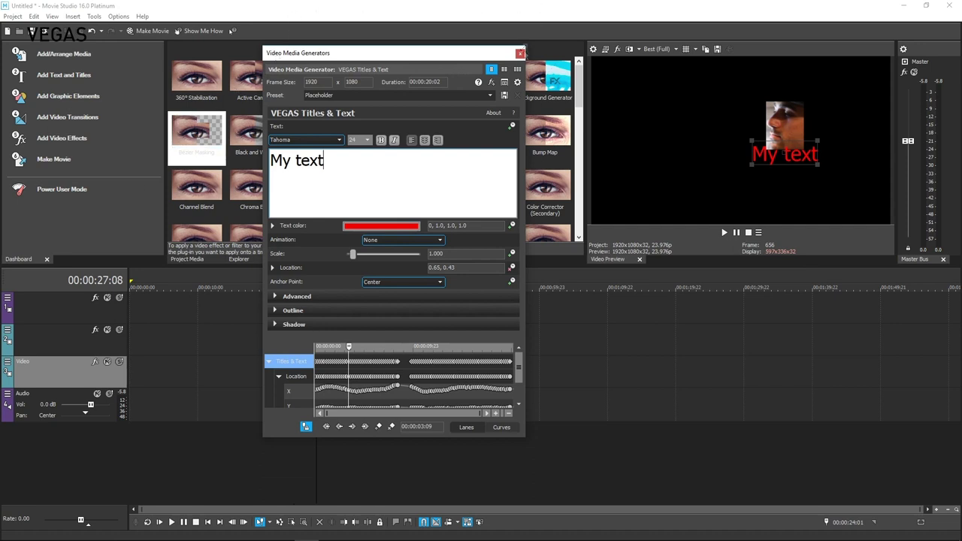
left_click(519, 55)
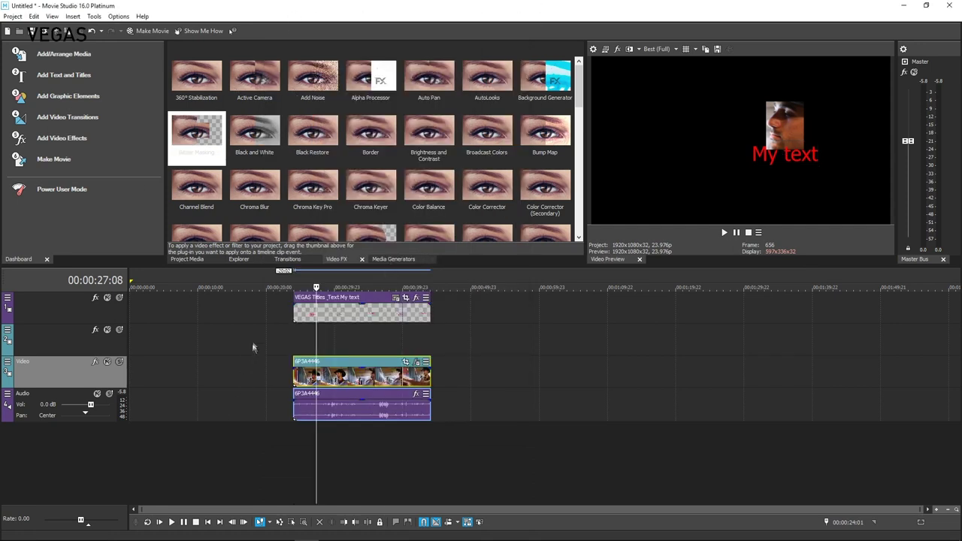
left_click(293, 369)
left_click(724, 232)
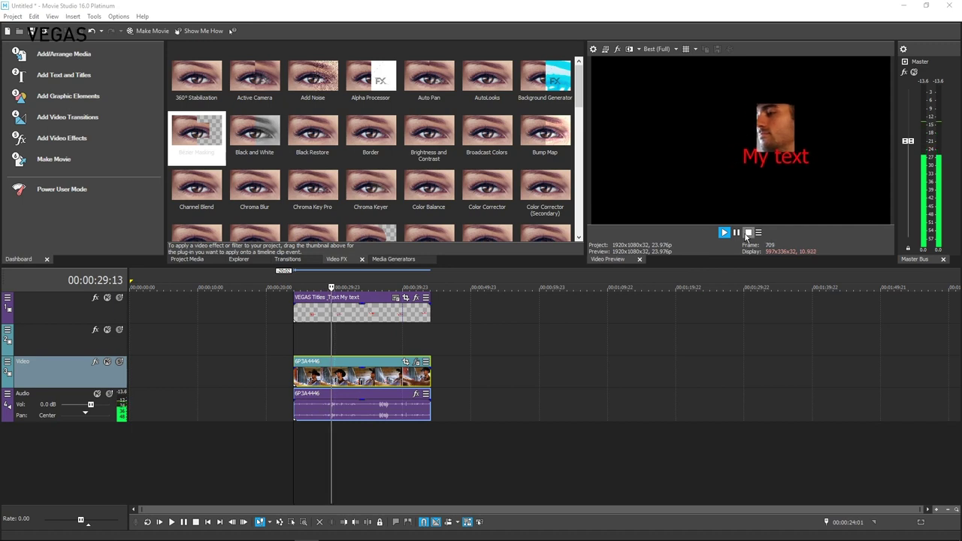
Stop playback and add 6P3A4485.MOV as video only on a new track above the cowboy clip.
left_click(748, 234)
left_click(239, 259)
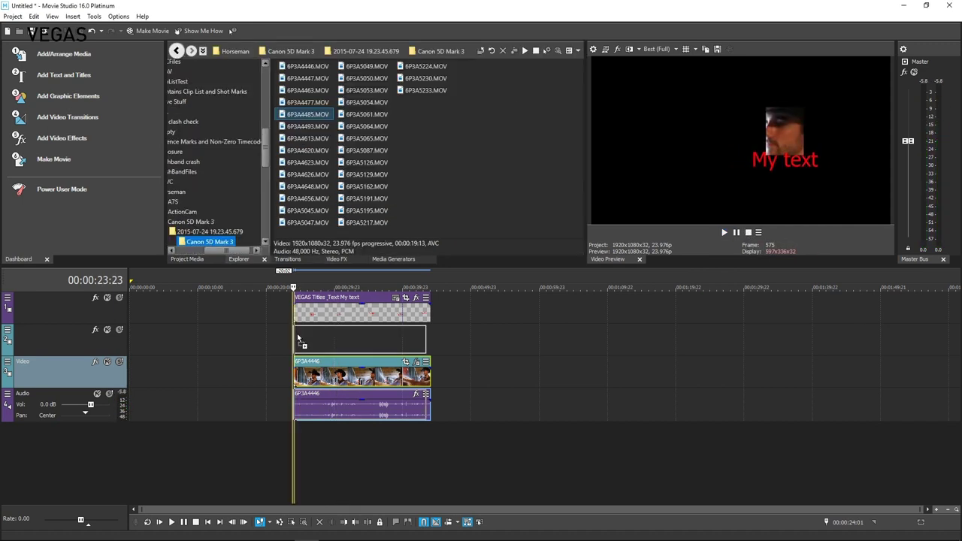
left_click_drag(286, 114, 296, 330)
mouse_move(328, 365)
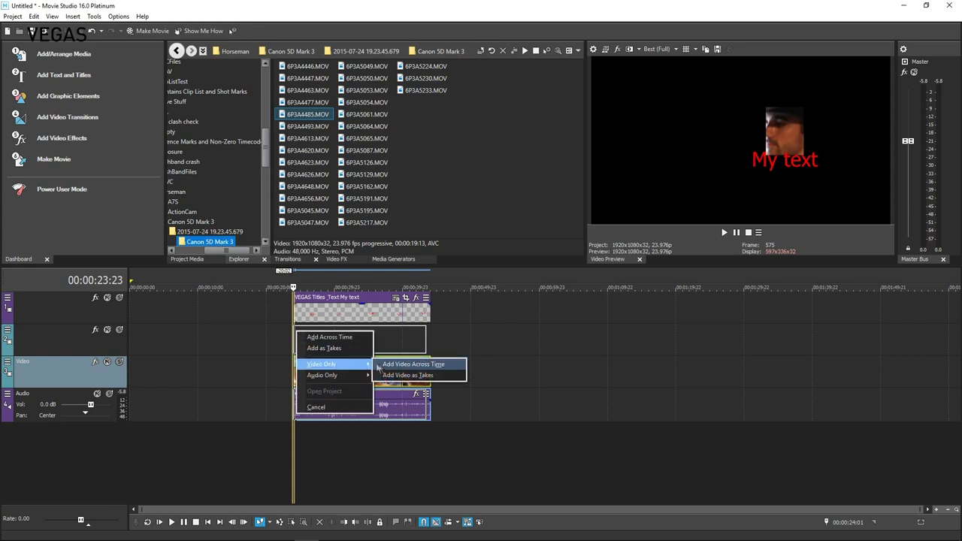
left_click(413, 370)
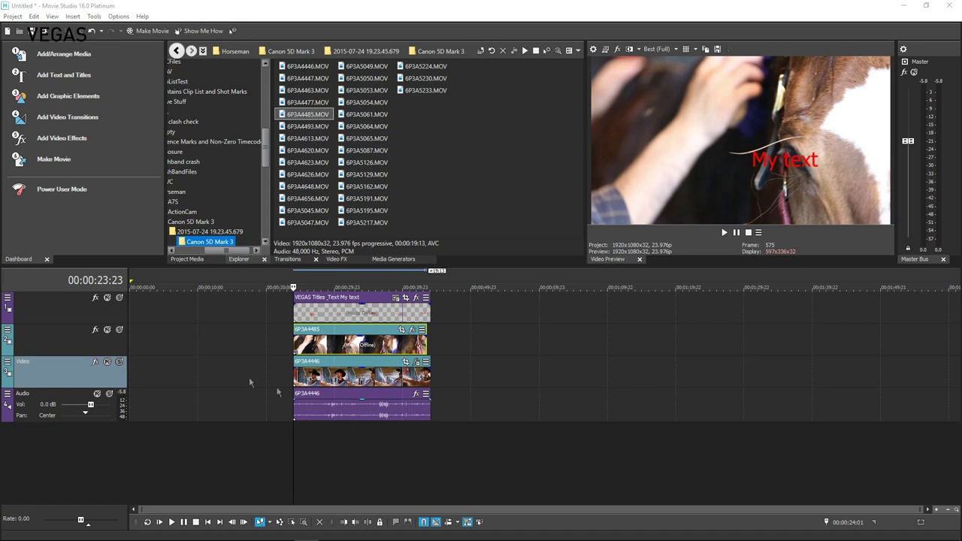
Apply Picture In Picture to the 6P3A4485 clip, shrinking it to 0.500 scale.
left_click(336, 261)
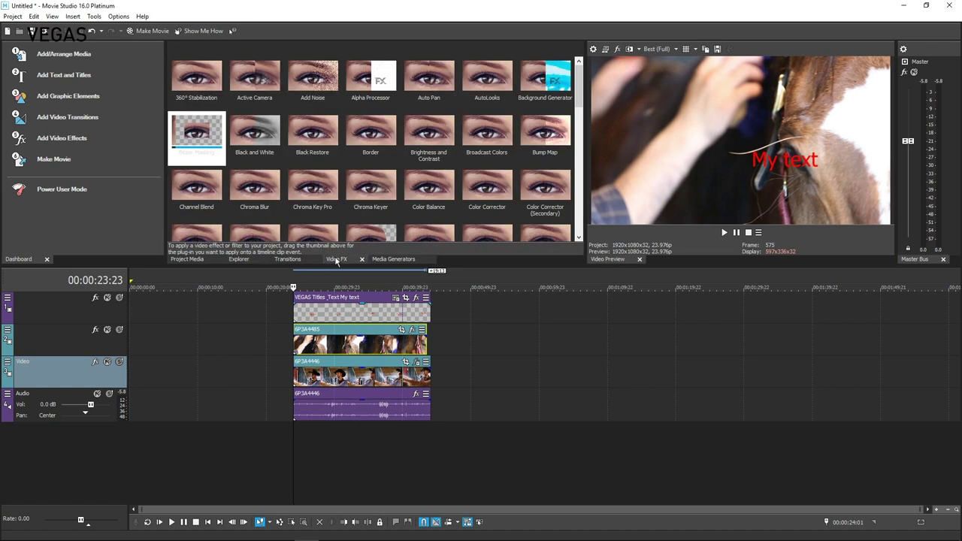
left_click_drag(576, 100, 579, 197)
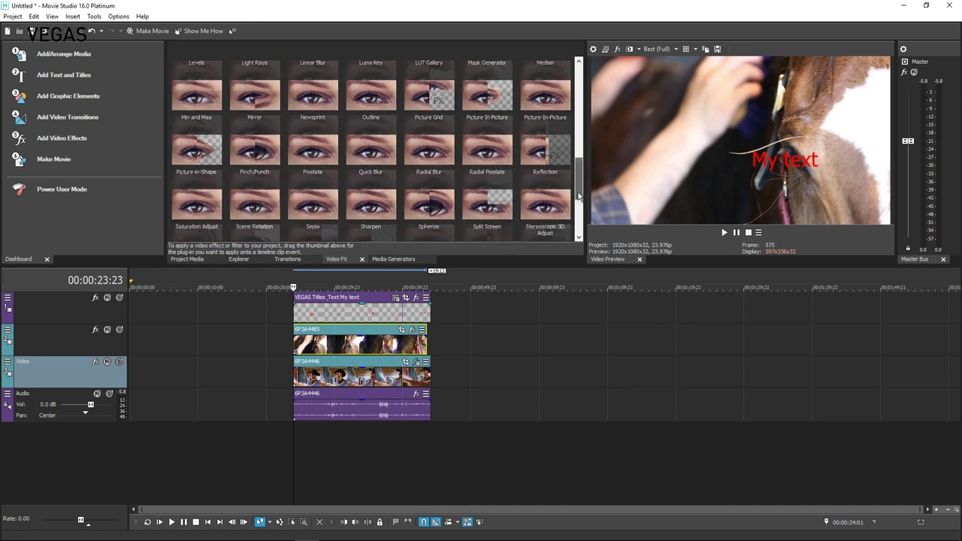
left_click(487, 78)
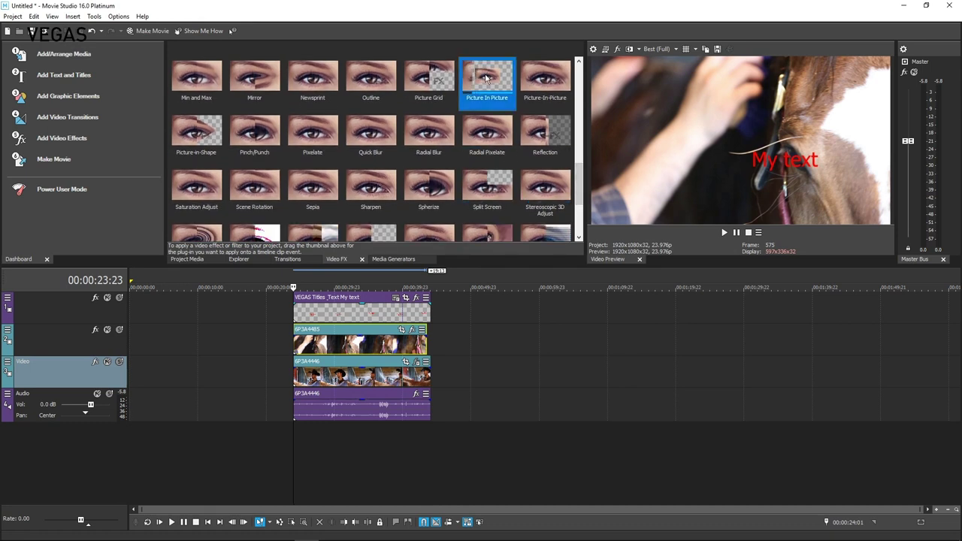
left_click_drag(334, 348, 337, 346)
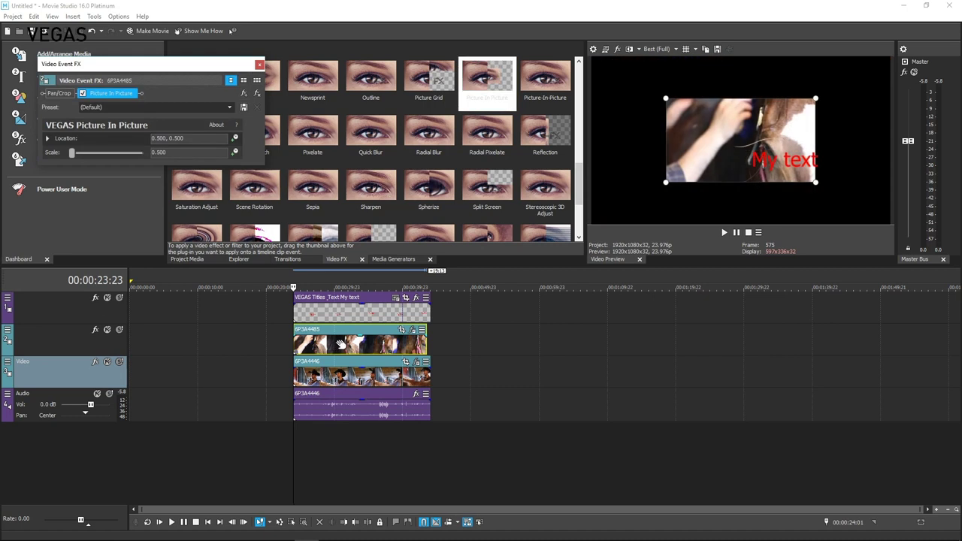
left_click(344, 345)
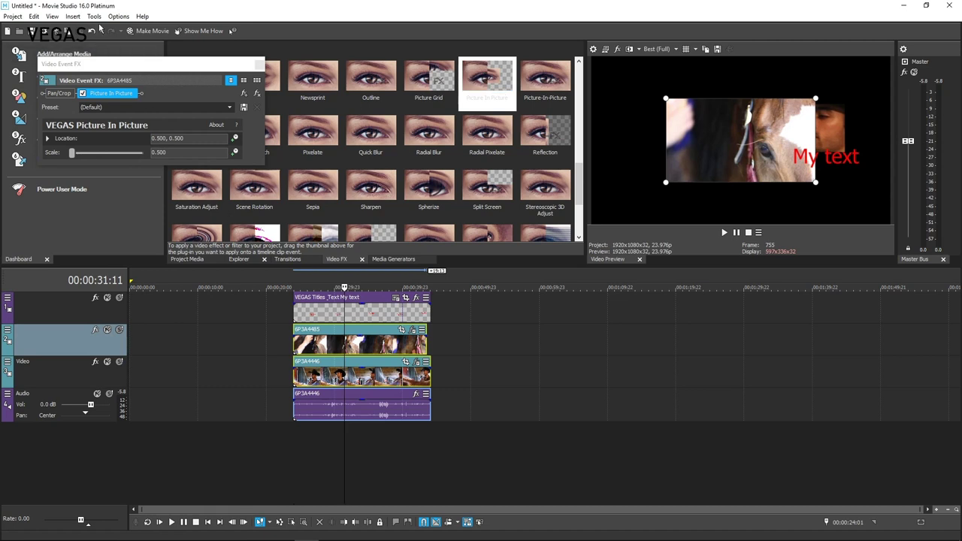
left_click(95, 17)
Copy Mask 1's face motion track to the 6P3A4485 Picture In Picture inset and play it back.
mouse_move(151, 148)
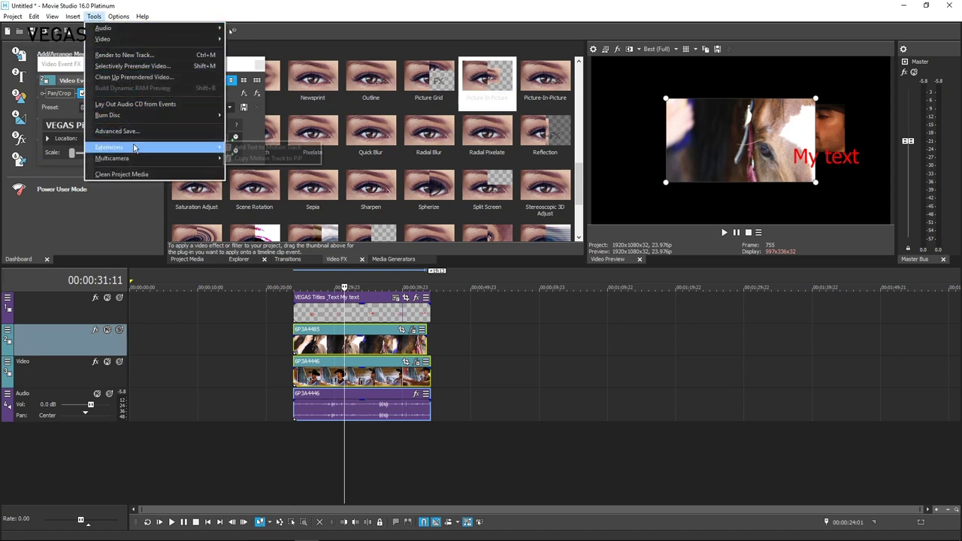
left_click(256, 159)
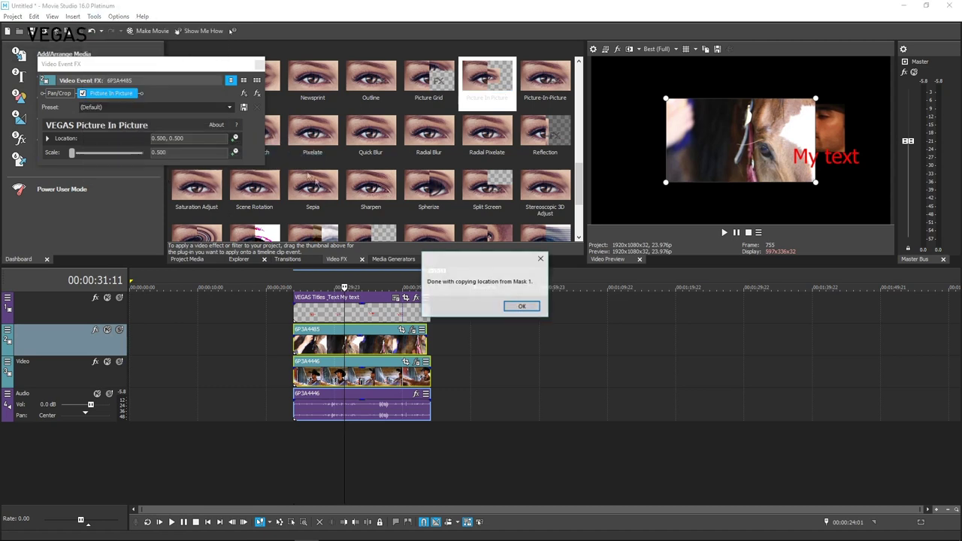
left_click(522, 308)
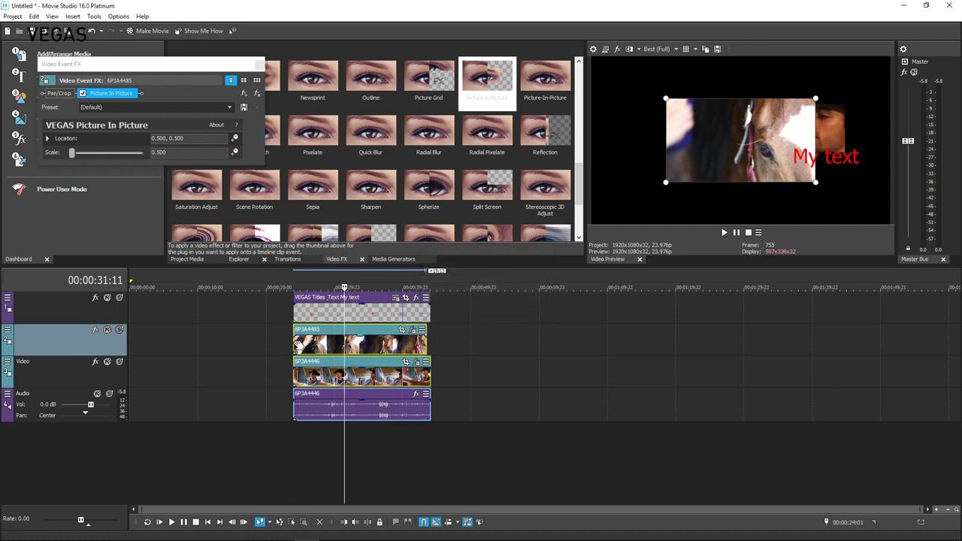
left_click(292, 340)
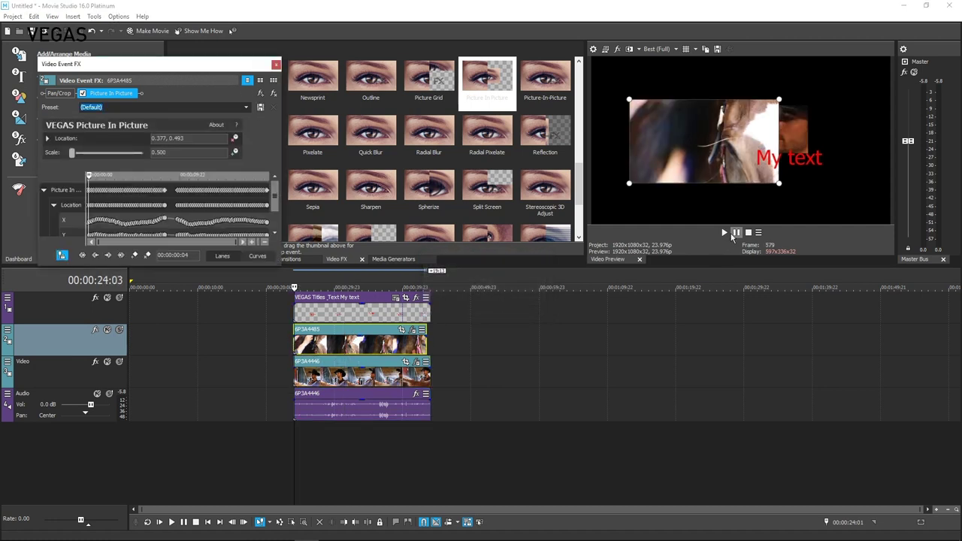
left_click(724, 233)
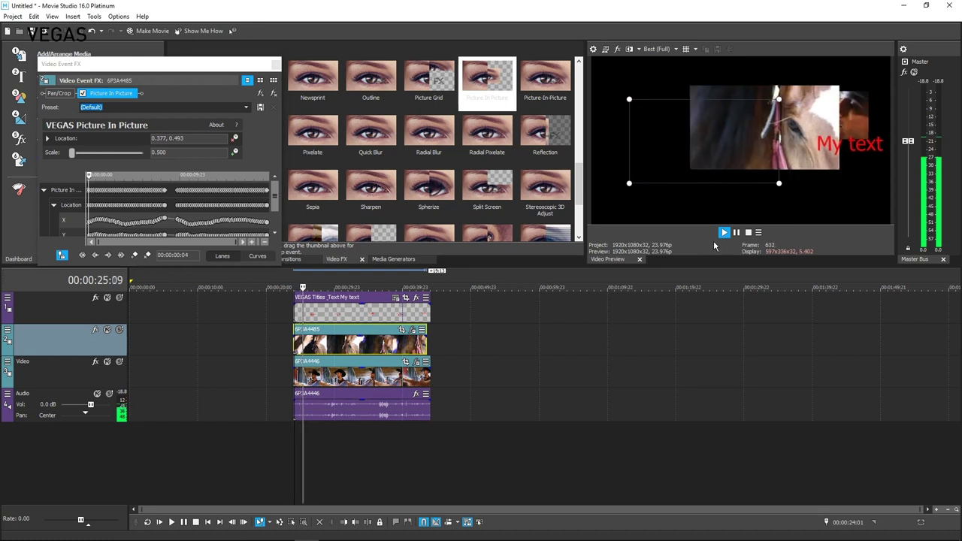